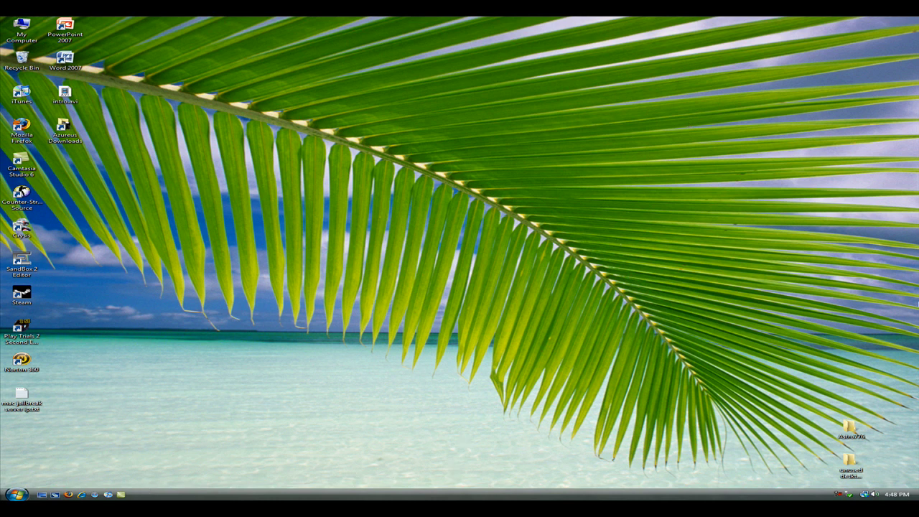
Bring up the YouTube video page with its ratings and text comments.
mouse_move(912, 290)
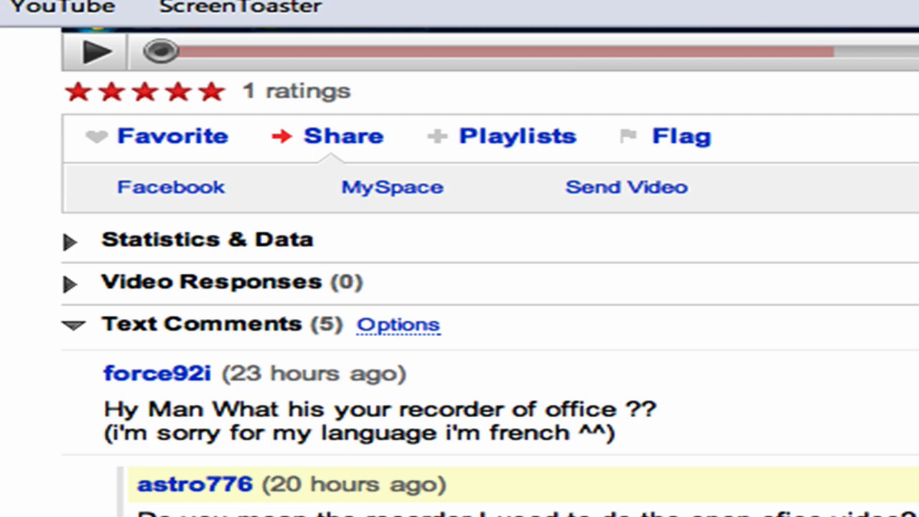
Scroll the YouTube page to reach the channel's Videos (65) listing.
scroll(488, 273, "up", 5)
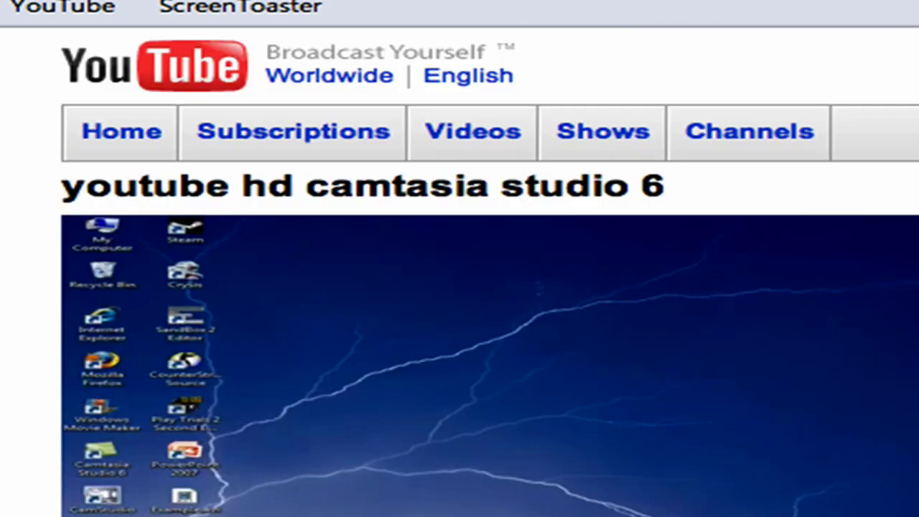
scroll(488, 323, "down", 1)
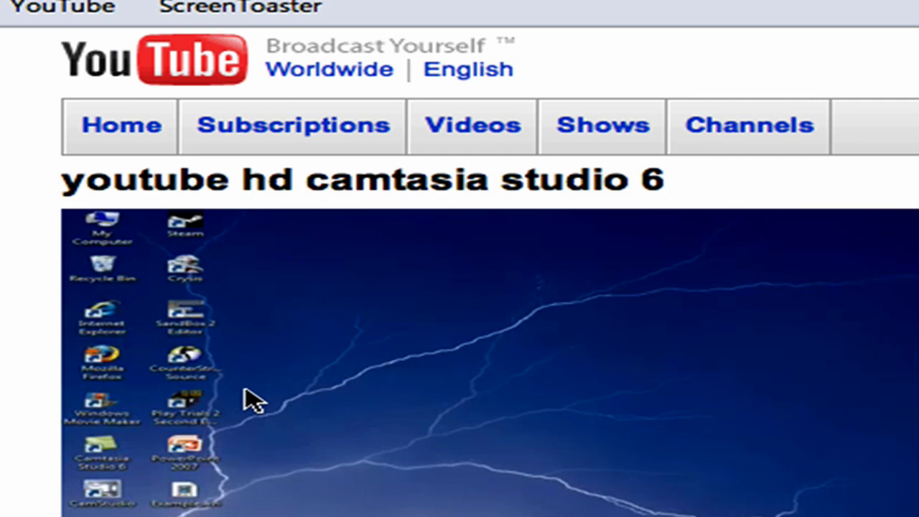
scroll(488, 323, "down", 3)
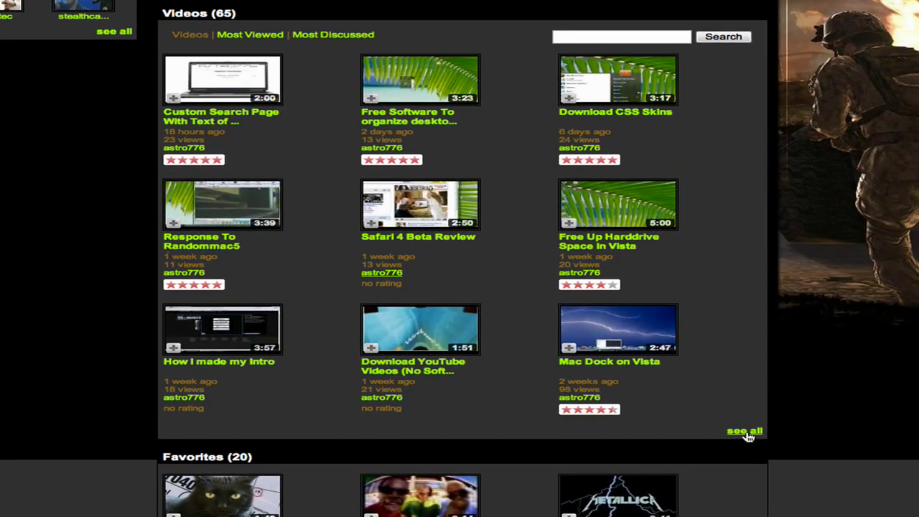
Go to page 2 of the channel's videos and play the Open Office 3.0 video.
left_click(745, 431)
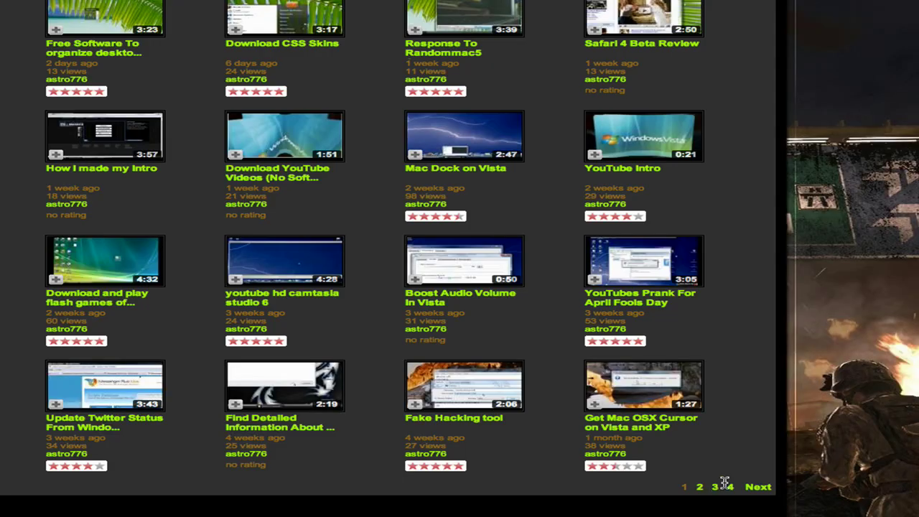
left_click(757, 492)
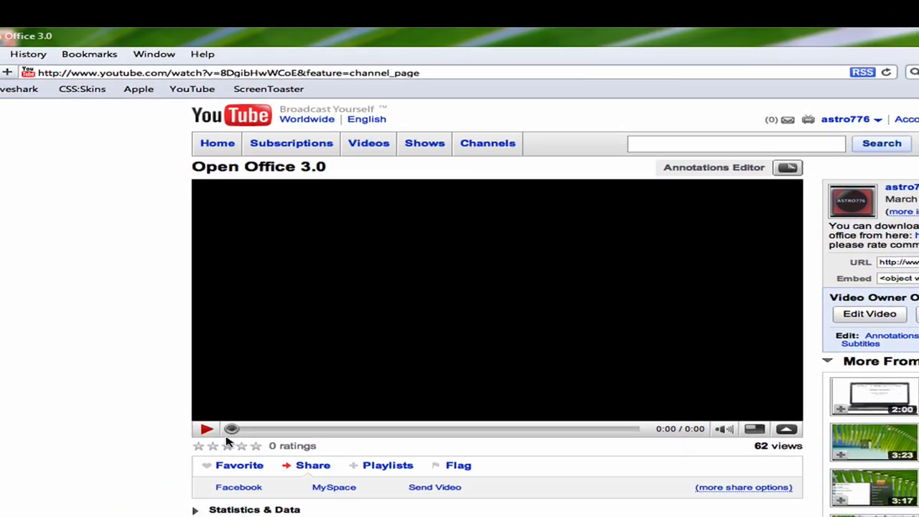
left_click(206, 429)
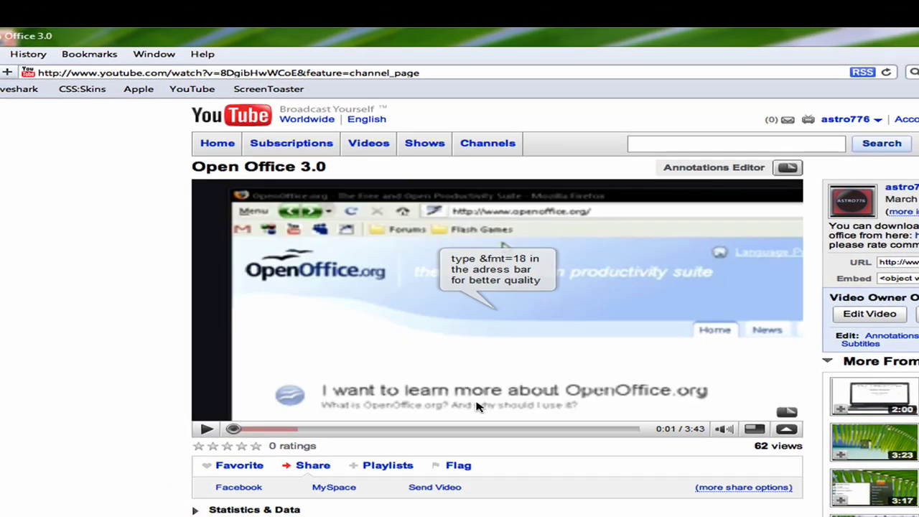
scroll(490, 287, "down", 1)
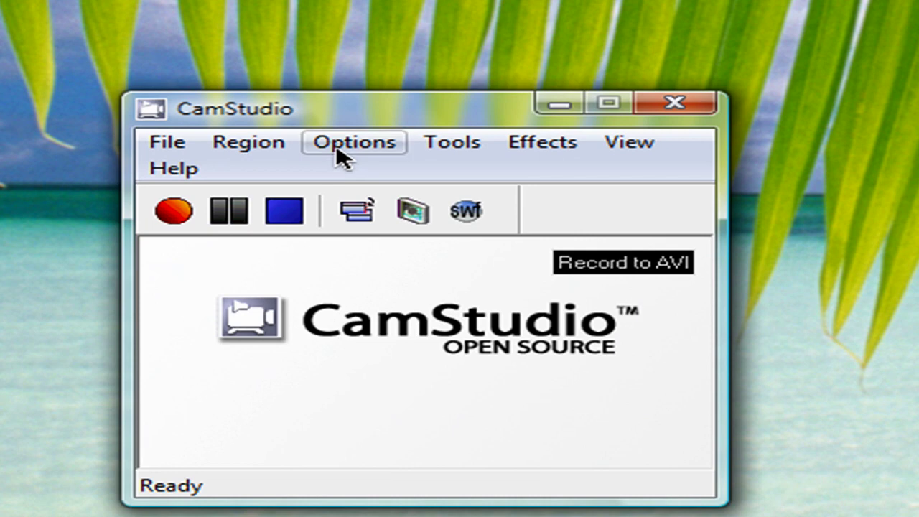
In CamStudio's Video Options, keep DivX 6.8.4 Codec as compressor with quality 100.
left_click(122, 0)
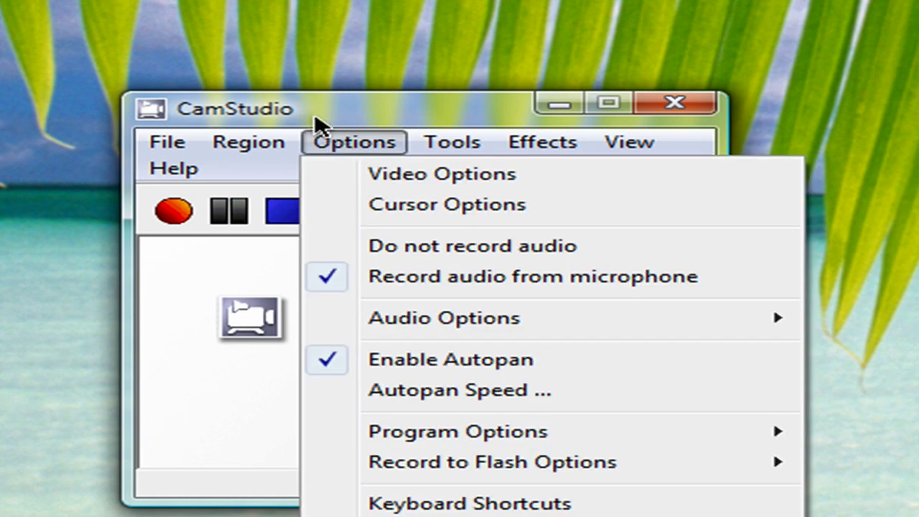
left_click(372, 173)
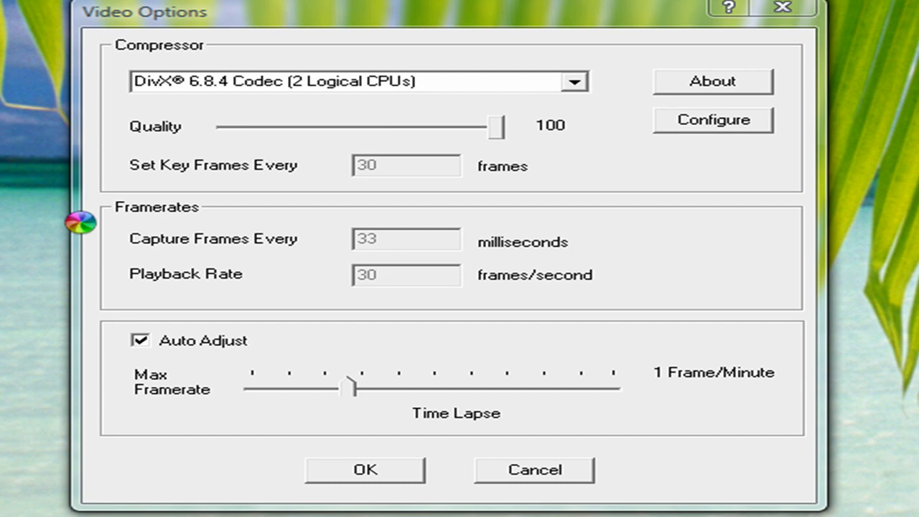
left_click_drag(452, 14, 862, 61)
key("alt+Down")
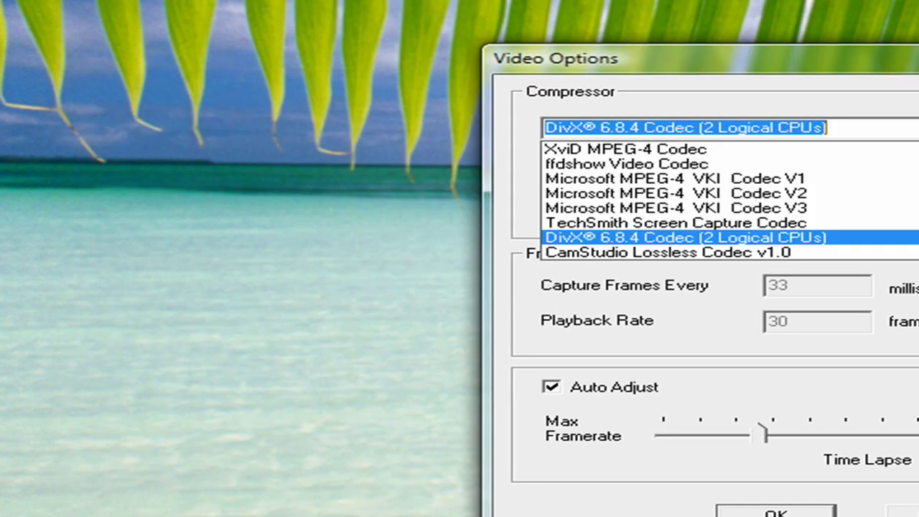
key("Return")
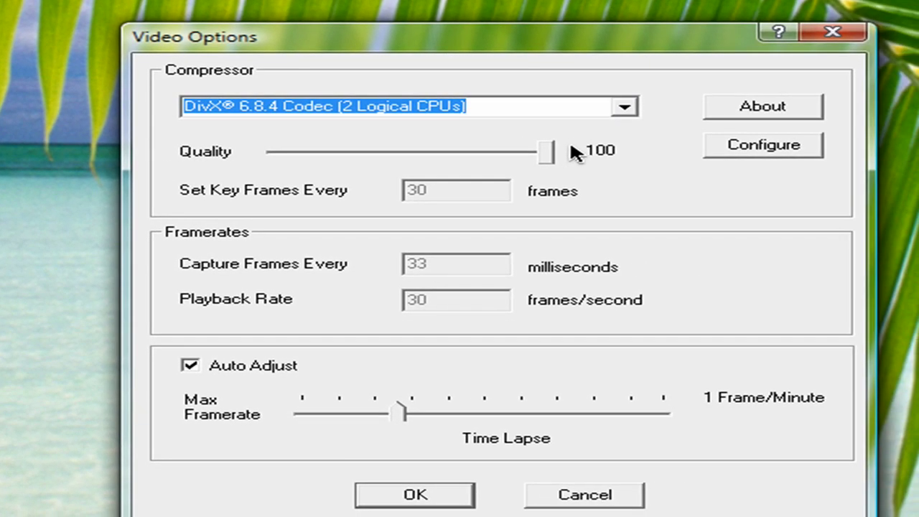
left_click(549, 151)
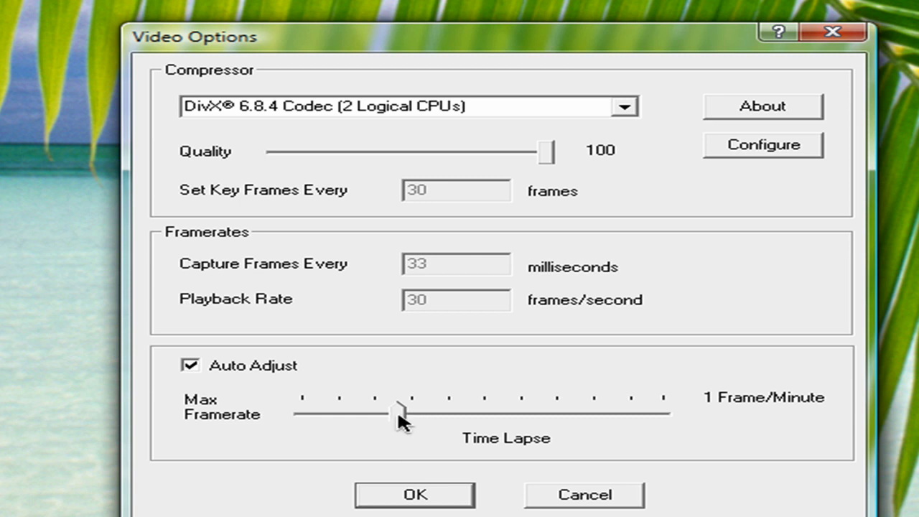
In the DivX codec configuration, set the encoding preset slider to 8.
left_click(722, 153)
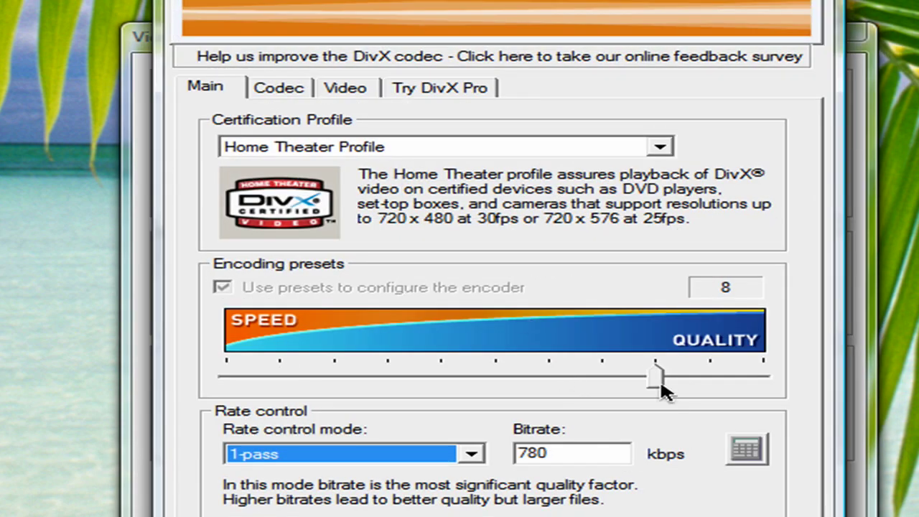
left_click_drag(660, 379, 753, 381)
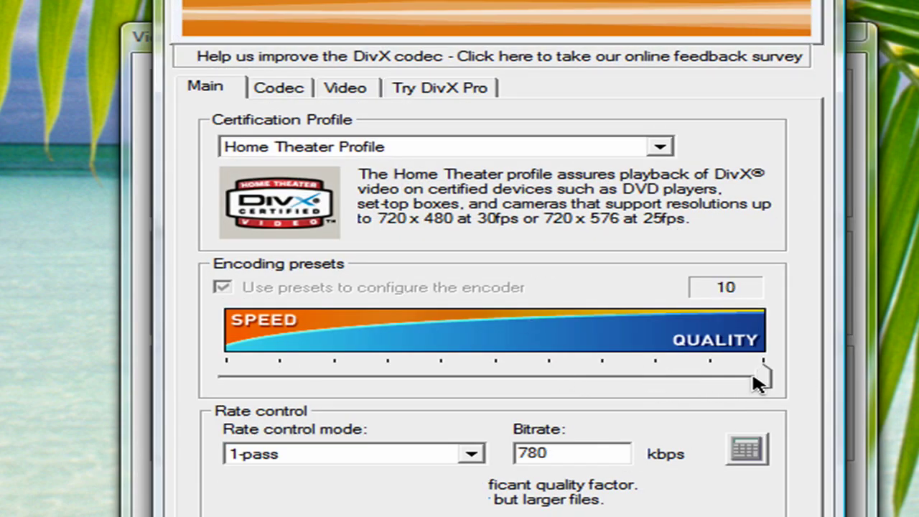
left_click(752, 374)
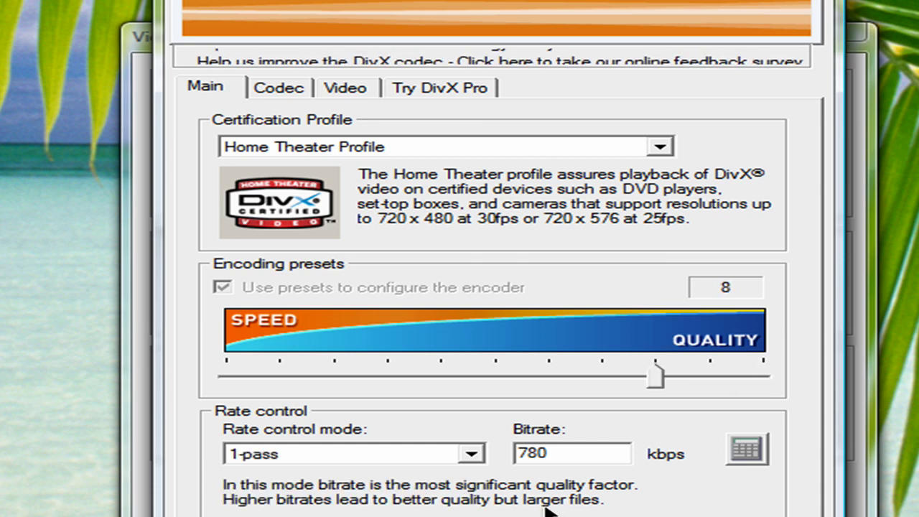
Keep Home Theater Profile, review the Codec and Video tabs, and accept the settings.
left_click(451, 146)
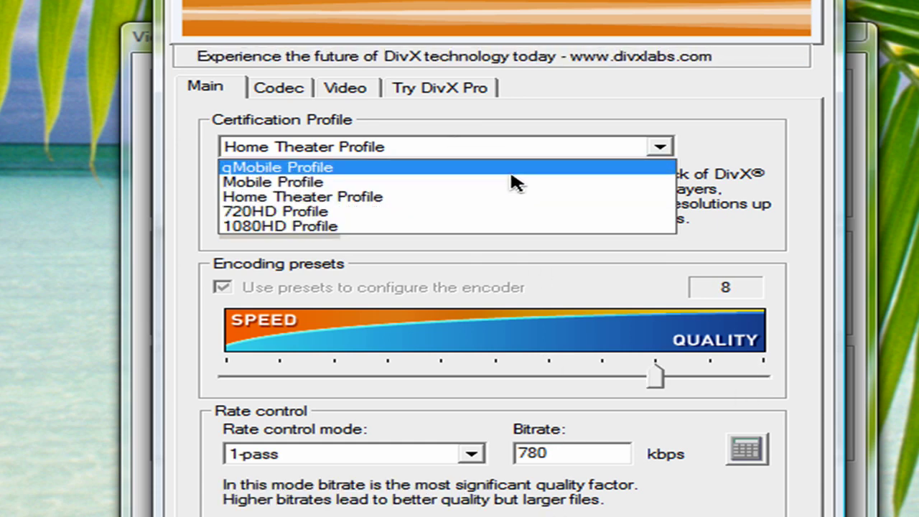
left_click(506, 205)
left_click(297, 88)
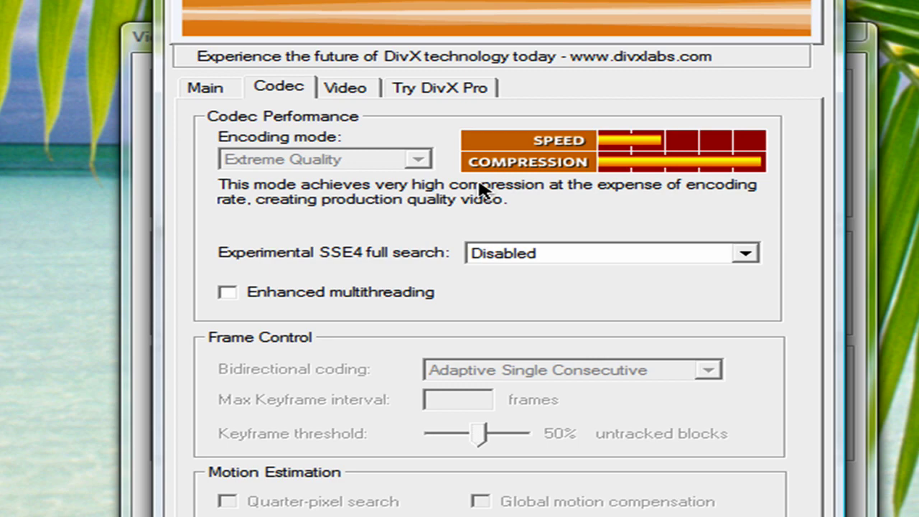
key("Tab")
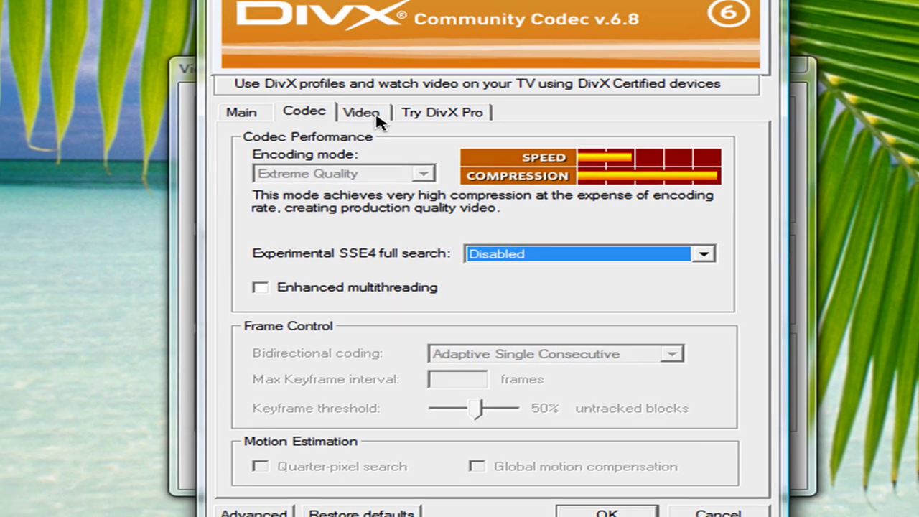
left_click(353, 88)
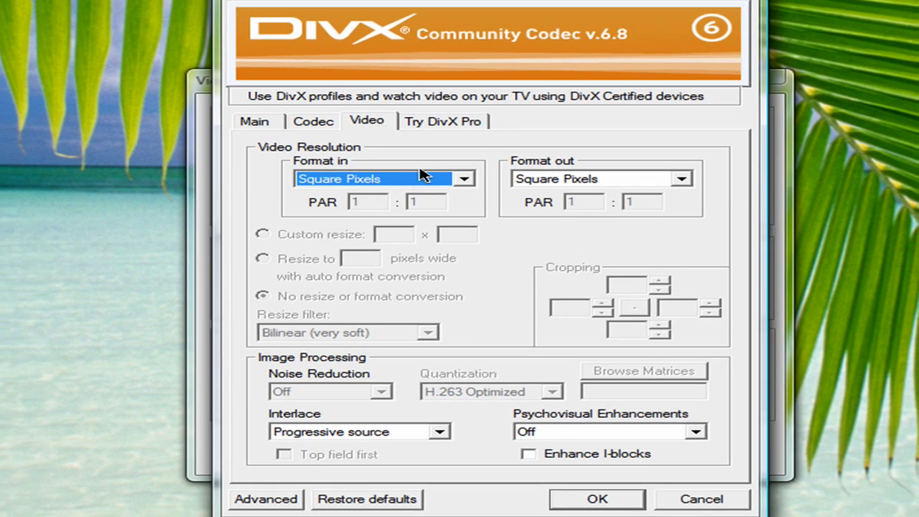
left_click(689, 504)
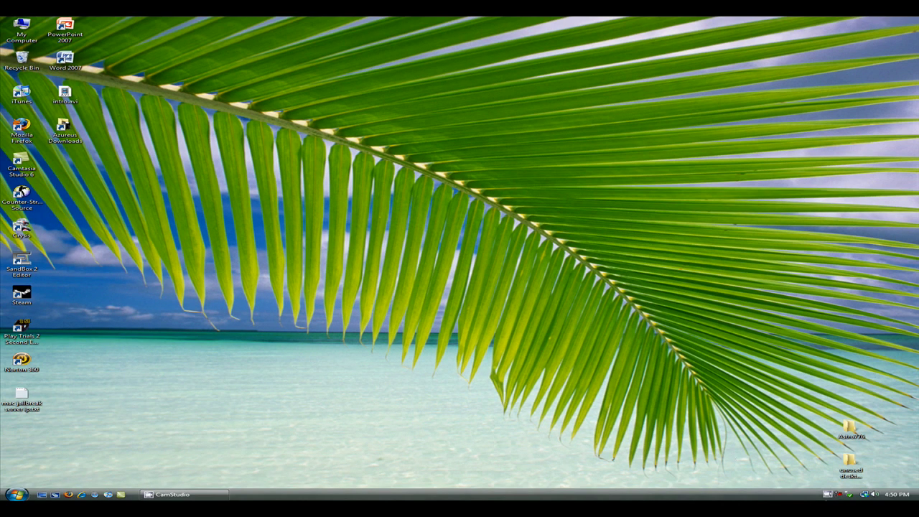
Record a short capture of a selected desktop region, stop it, and clear the default file name.
left_click(827, 494)
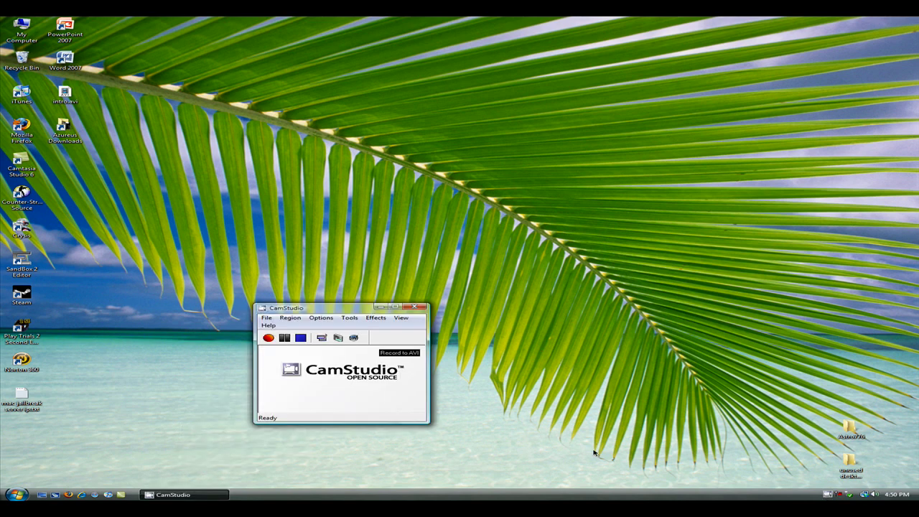
left_click(269, 337)
left_click(608, 349)
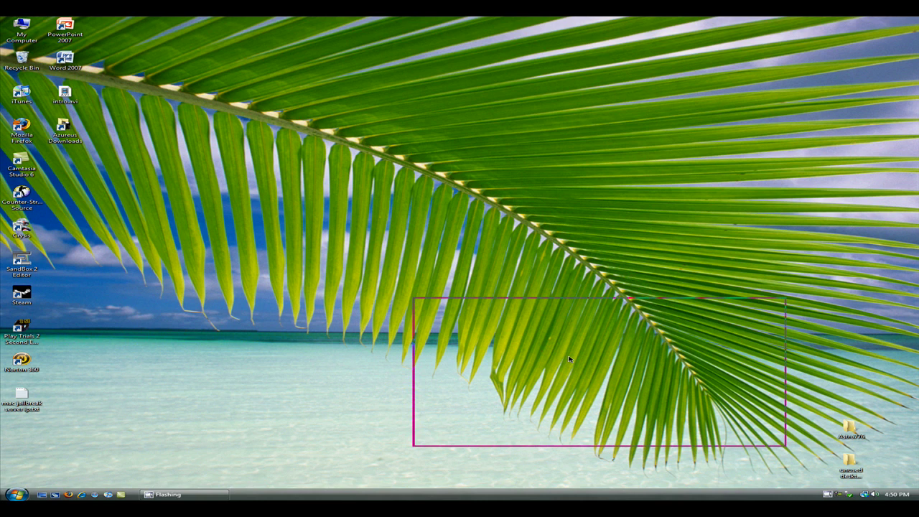
left_click(827, 494)
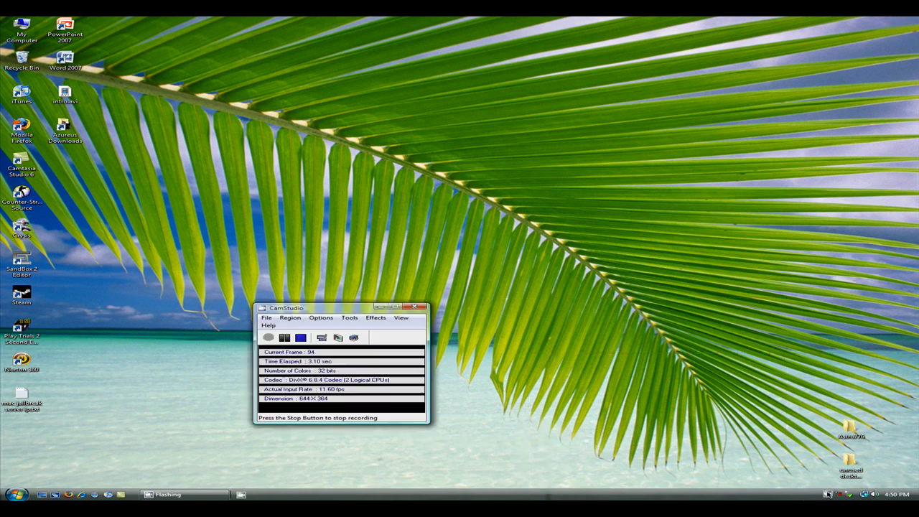
left_click(301, 337)
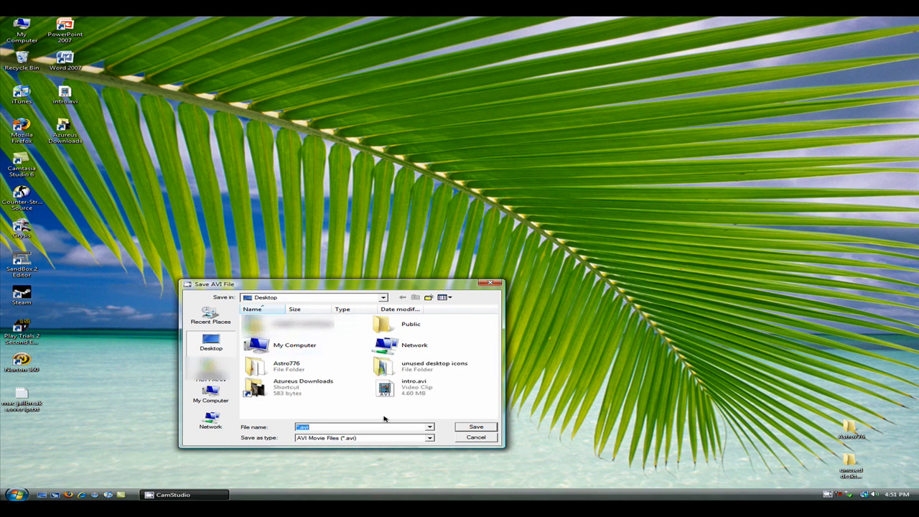
key("BackSpace")
Save the capture as demonstration.avi, close the player, and move the file to the desktop centre.
key("Return")
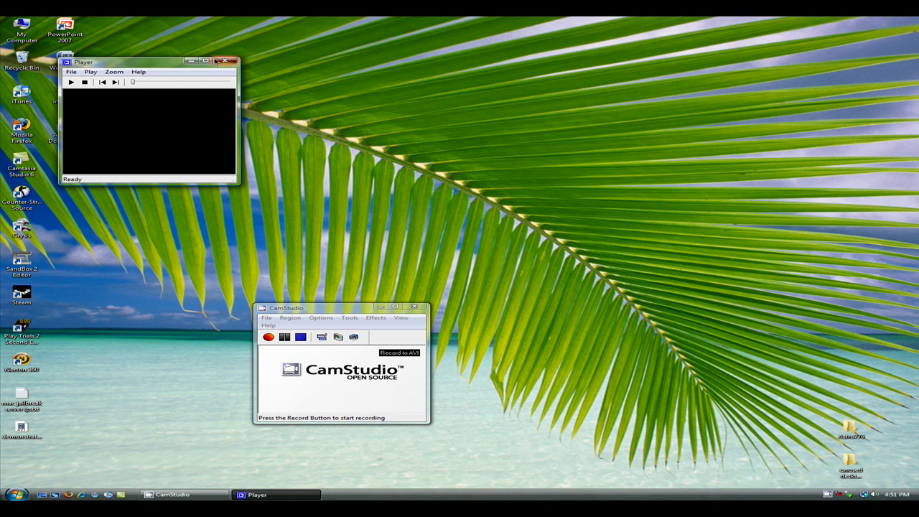
left_click(223, 61)
left_click(380, 306)
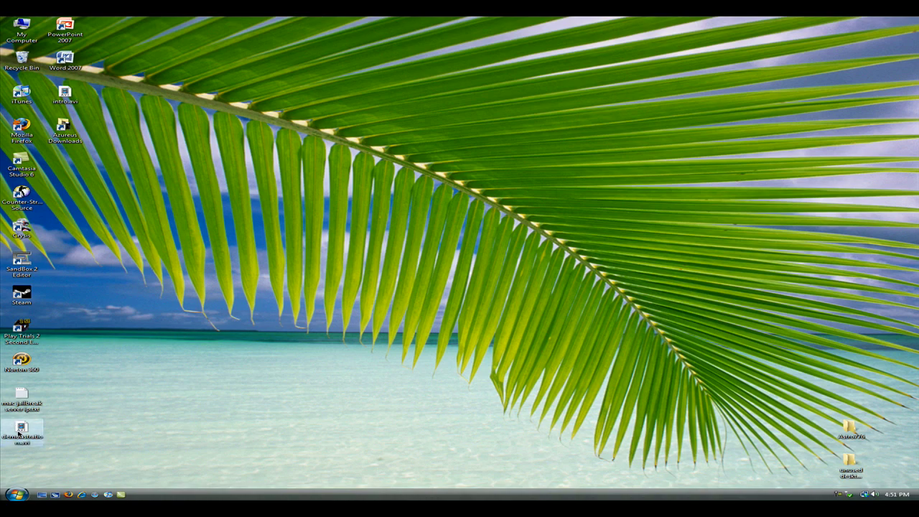
left_click_drag(21, 429, 297, 335)
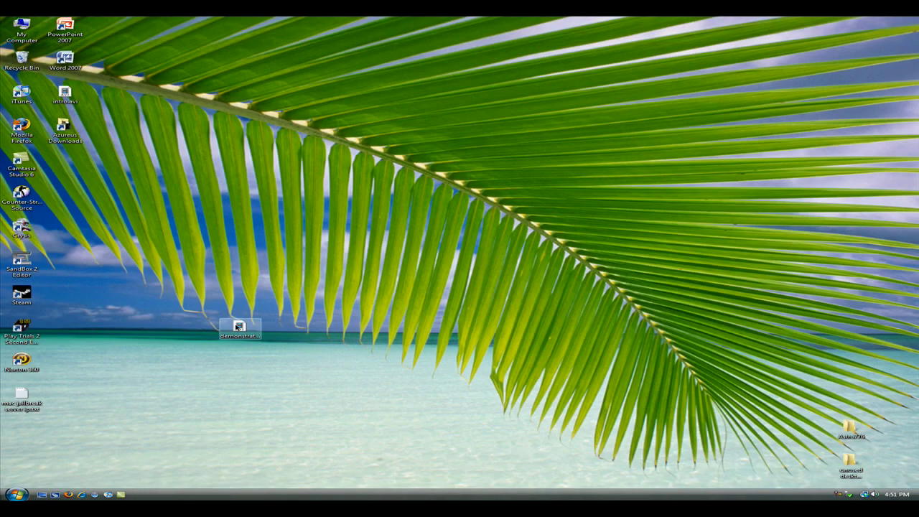
mouse_move(916, 203)
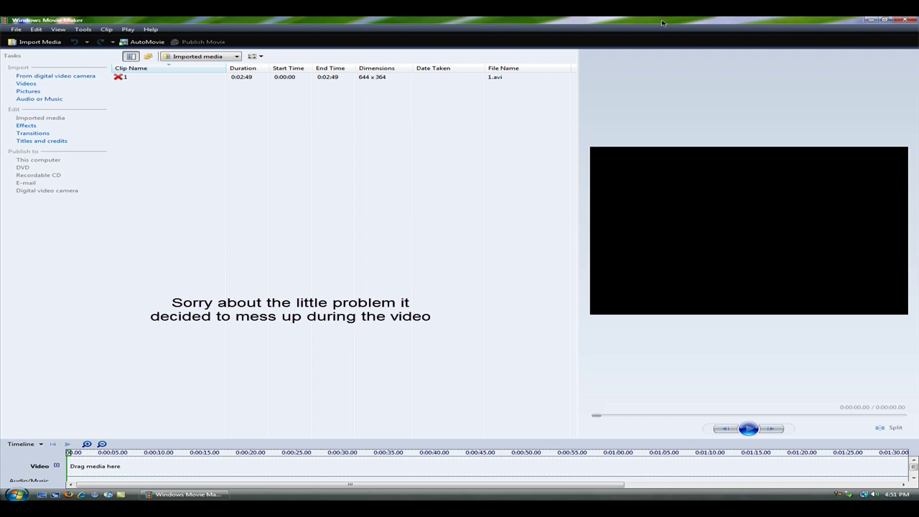
Move the Movie Maker window aside and drag demonstration.avi onto the timeline's Video track.
double_click(664, 23)
left_click_drag(441, 36, 634, 92)
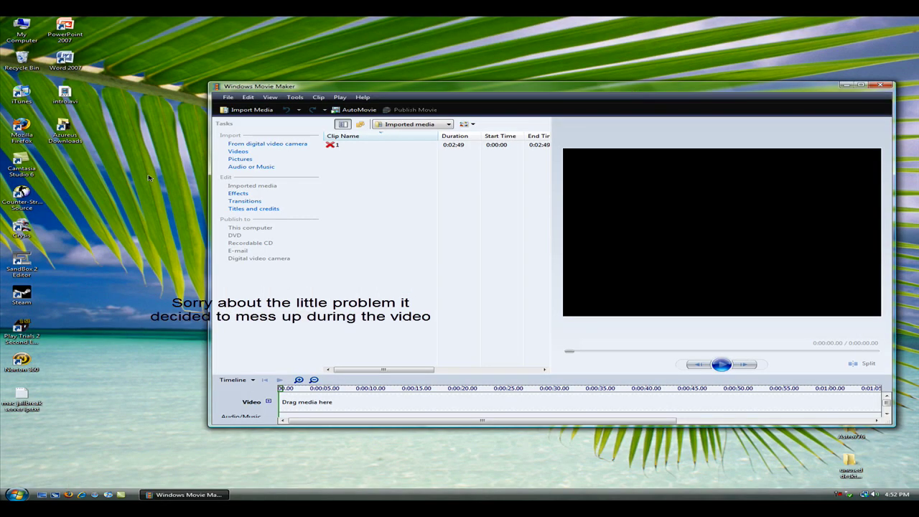
left_click(132, 343)
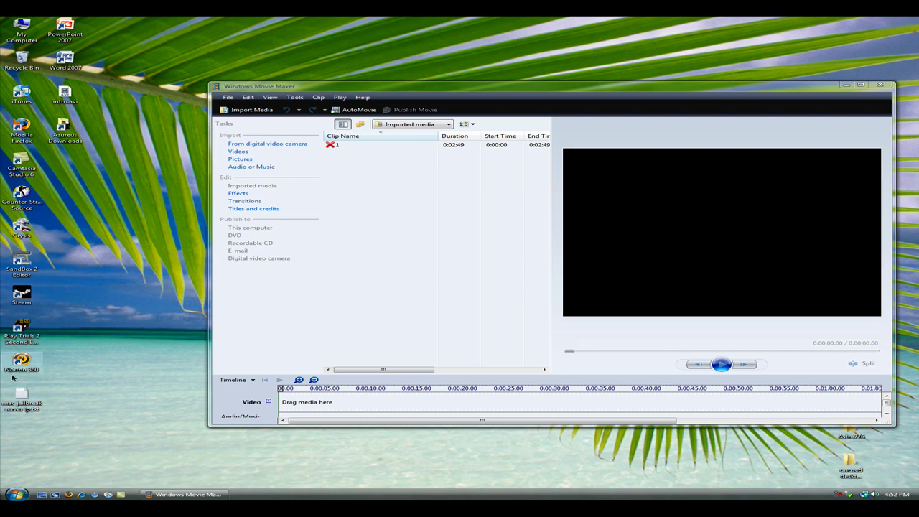
left_click_drag(373, 88, 701, 144)
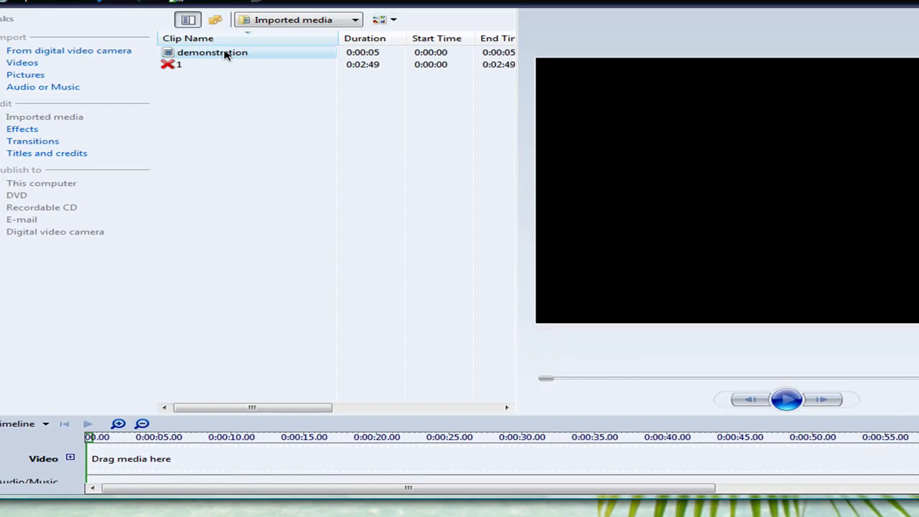
left_click_drag(226, 55, 79, 447)
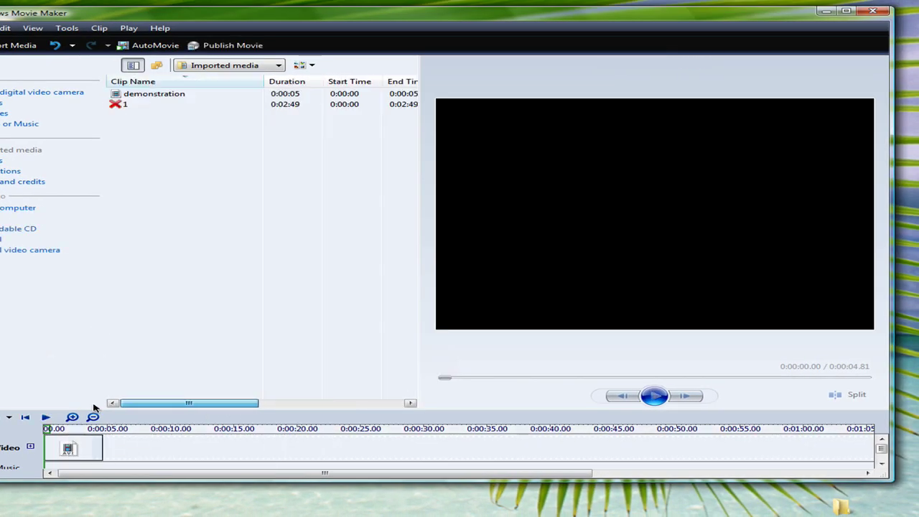
Publish the project to this computer as 'Movie' in Windows Media HD 720p format.
left_click(1, 27)
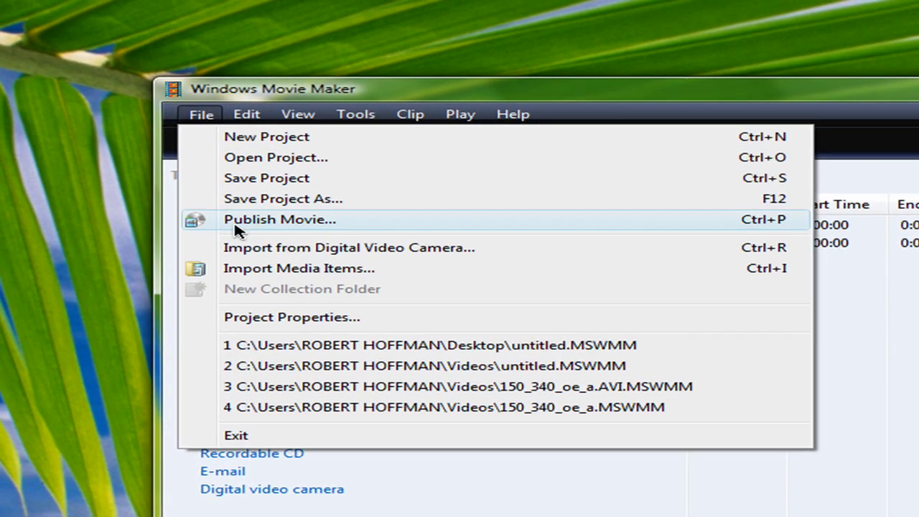
left_click(237, 221)
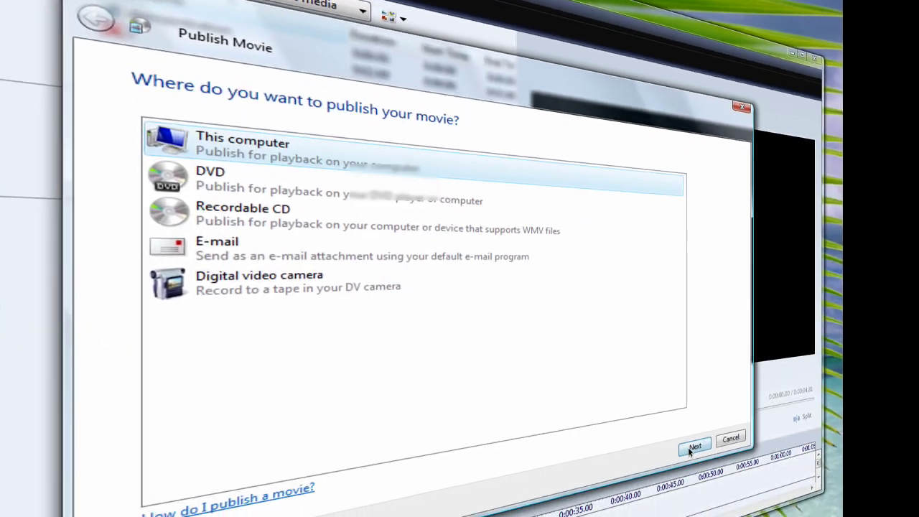
left_click(693, 442)
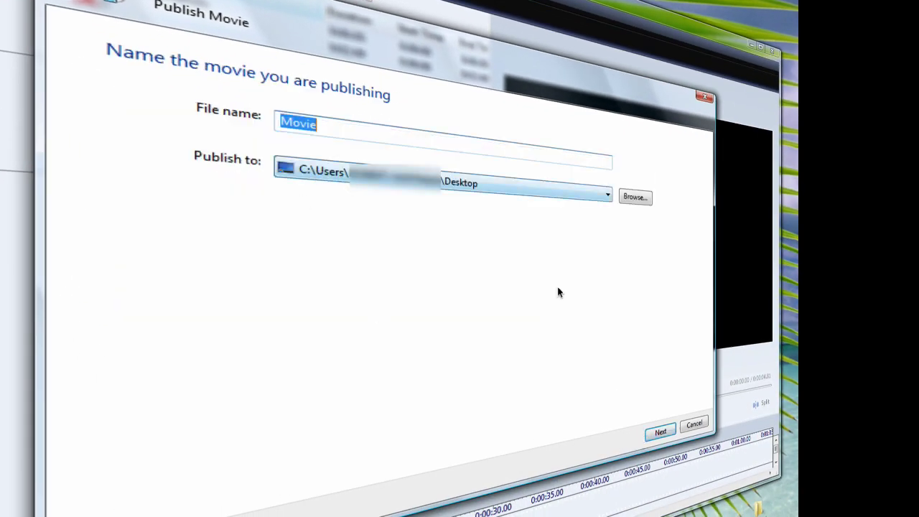
left_click(653, 436)
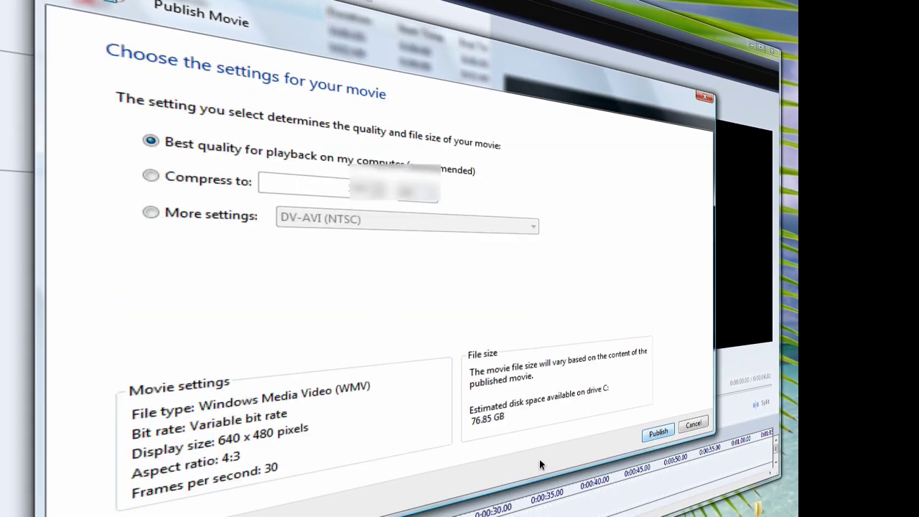
left_click(200, 210)
left_click(287, 220)
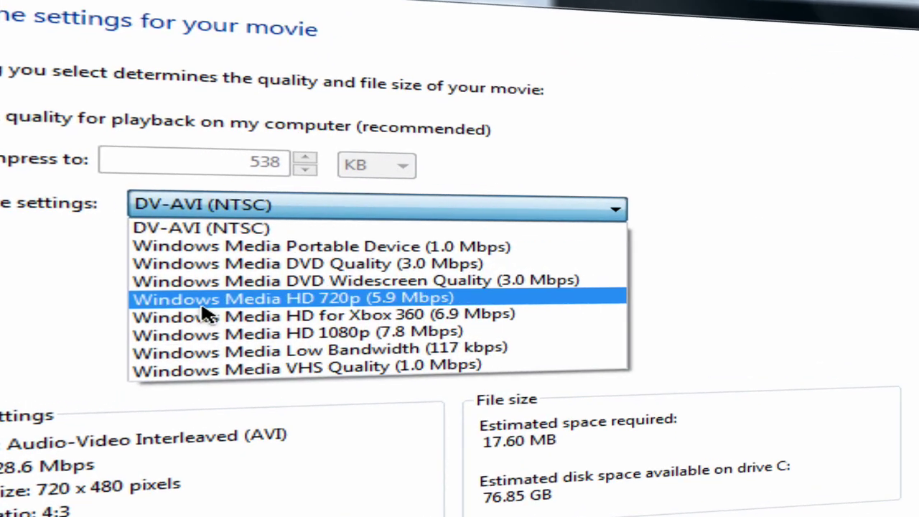
left_click(182, 308)
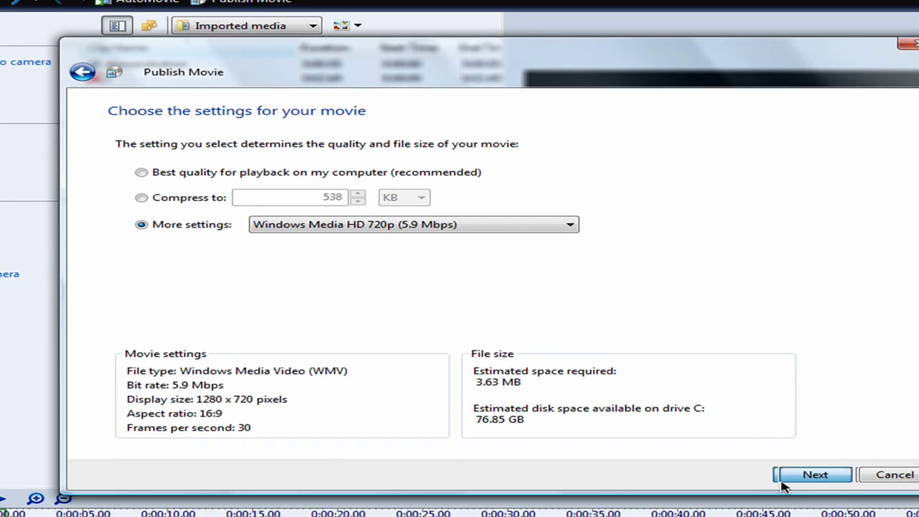
left_click(812, 473)
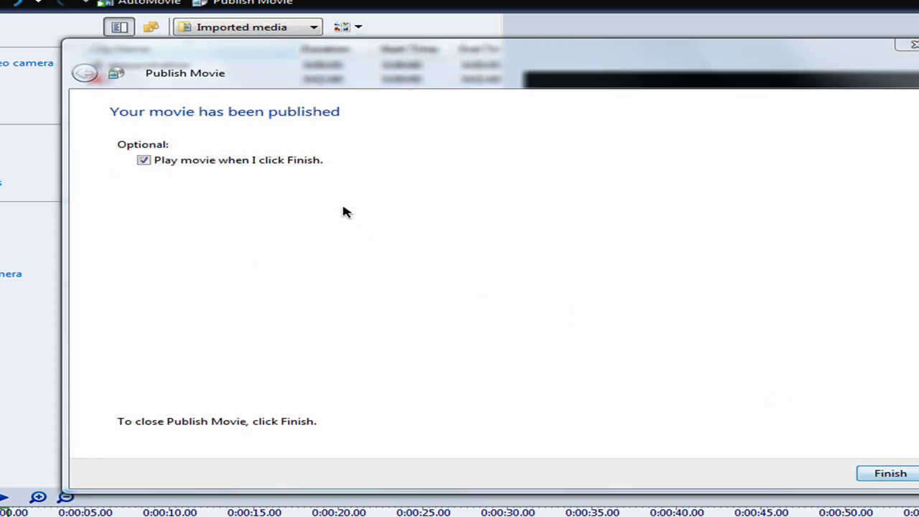
Finish the wizard without playing the movie and exit Movie Maker with Alt+F4.
left_click(298, 165)
left_click(888, 474)
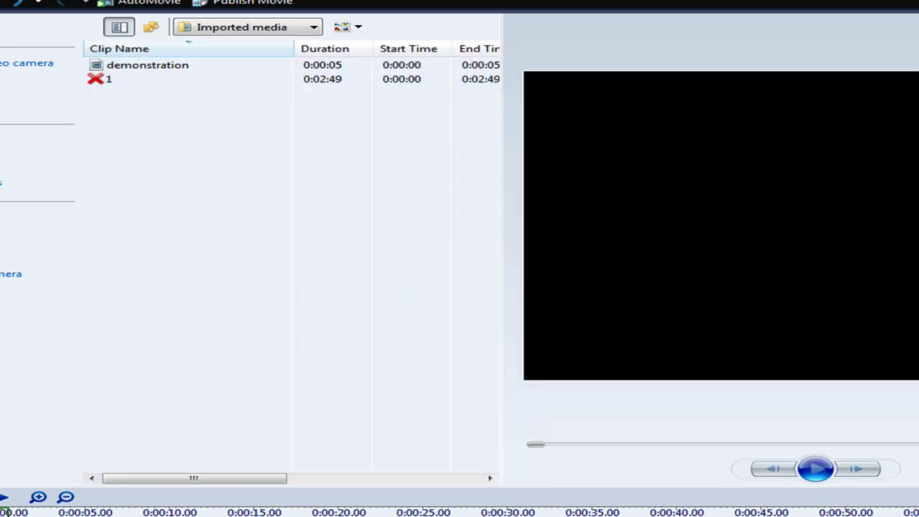
key("alt+F4")
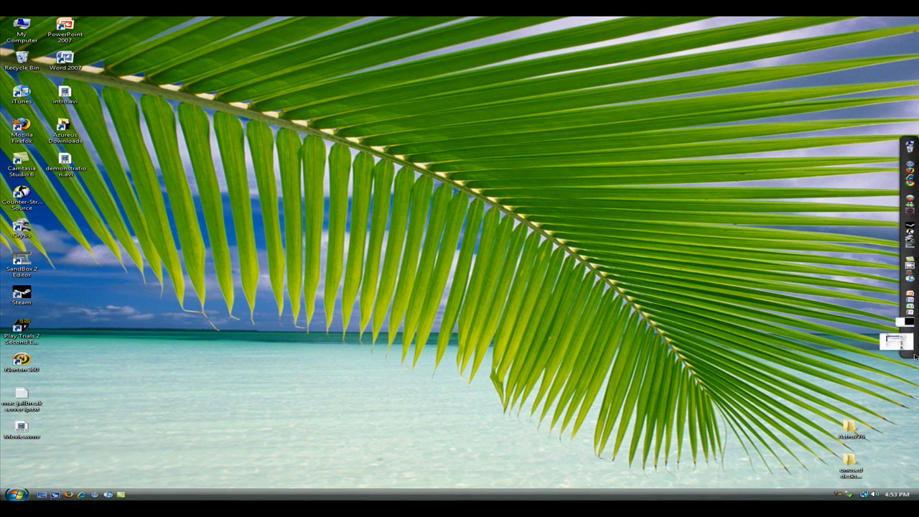
In Firefox, start a YouTube video-file upload and select Movie.wmv.
left_click(904, 350)
left_click(718, 86)
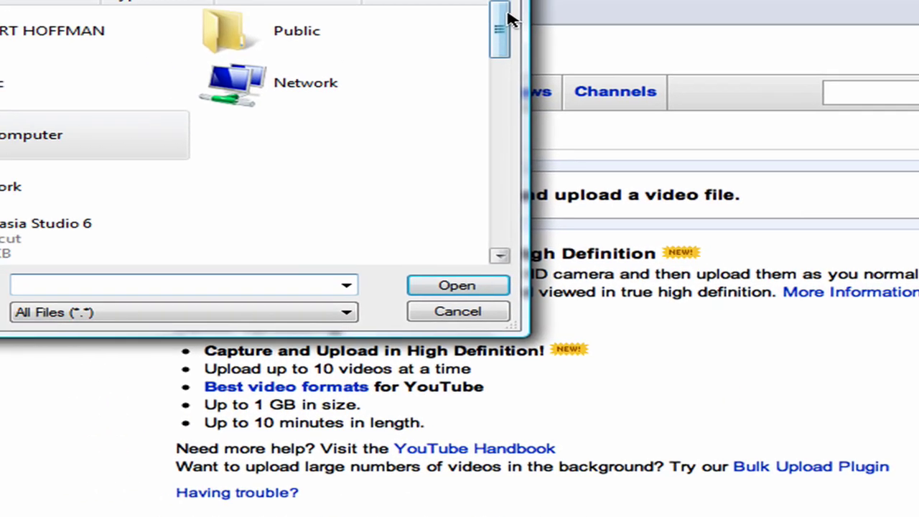
left_click_drag(350, 4, 344, 36)
left_click_drag(659, 103, 650, 186)
left_click(302, 181)
Upload Movie.wmv and enter 'movie' as its description.
left_click(632, 323)
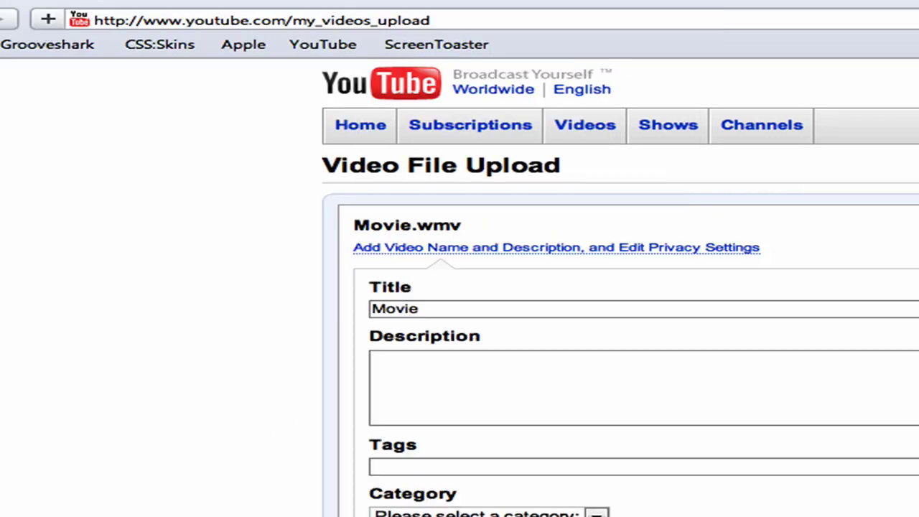
left_click(557, 396)
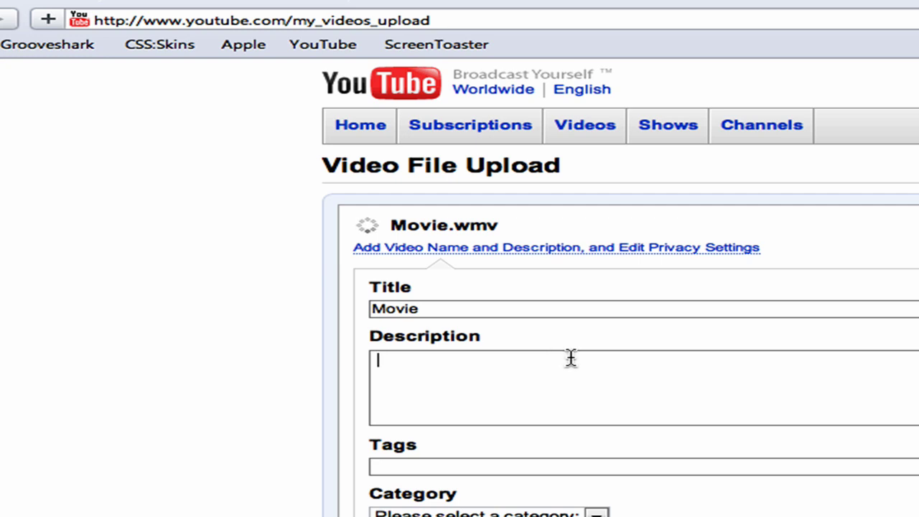
type("movie")
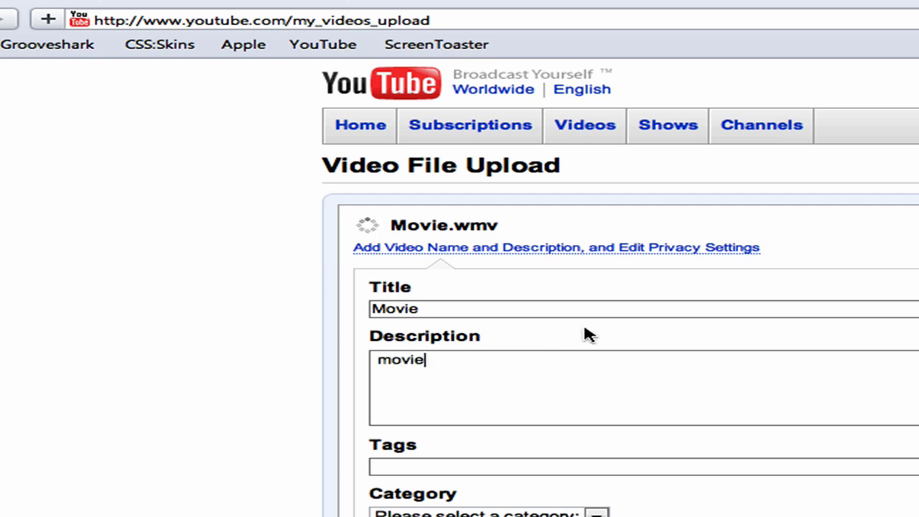
type("movi")
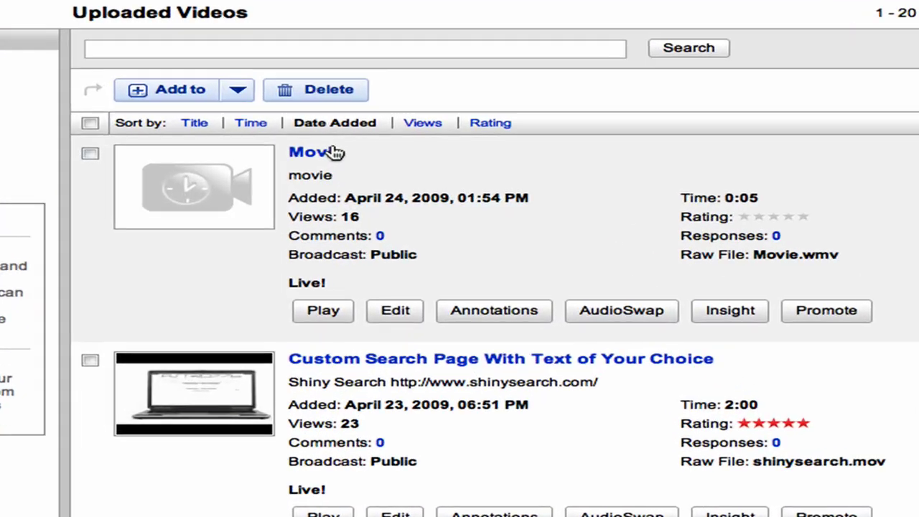
Open the Movie video's watch page, play it, and pause at 0:02 of 0:05.
left_click(406, 183)
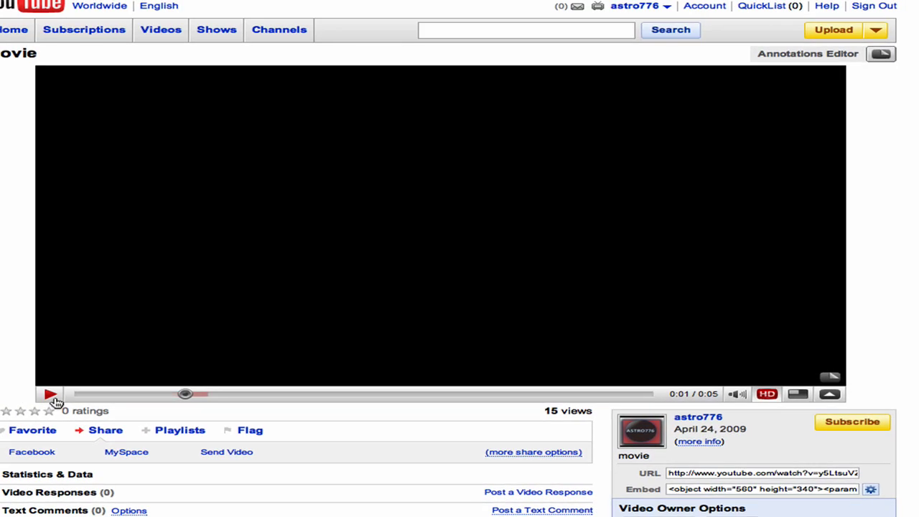
left_click(51, 396)
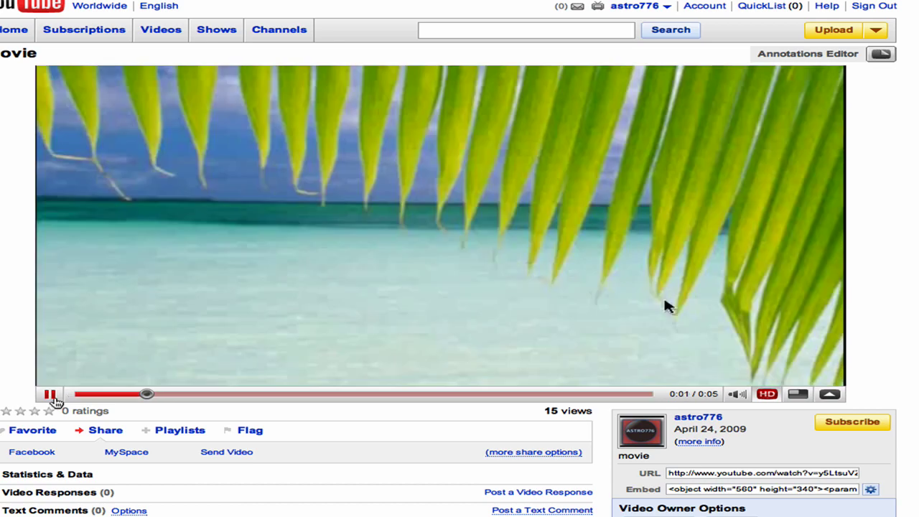
left_click(51, 396)
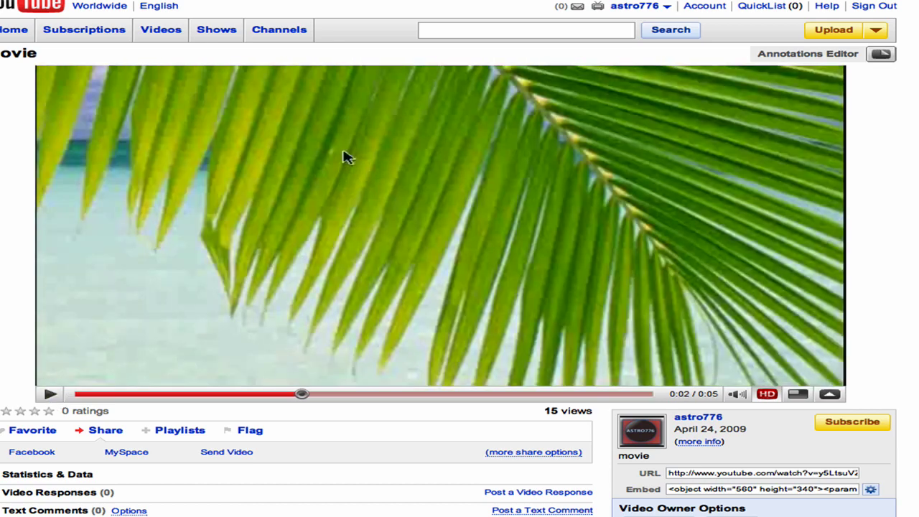